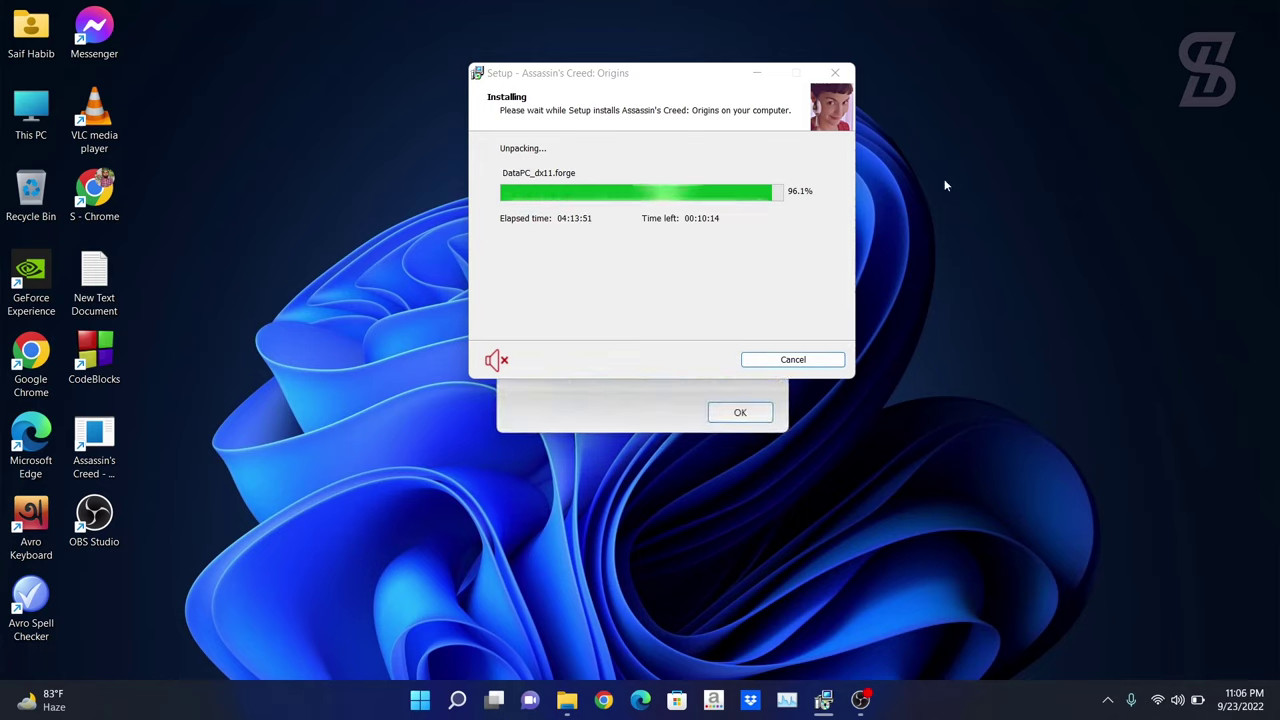
Step: Move the installer window aside and bring the Unarc.dll corrupted-archive error to the front
{"action": "left_click", "coordinate": [785, 80]}
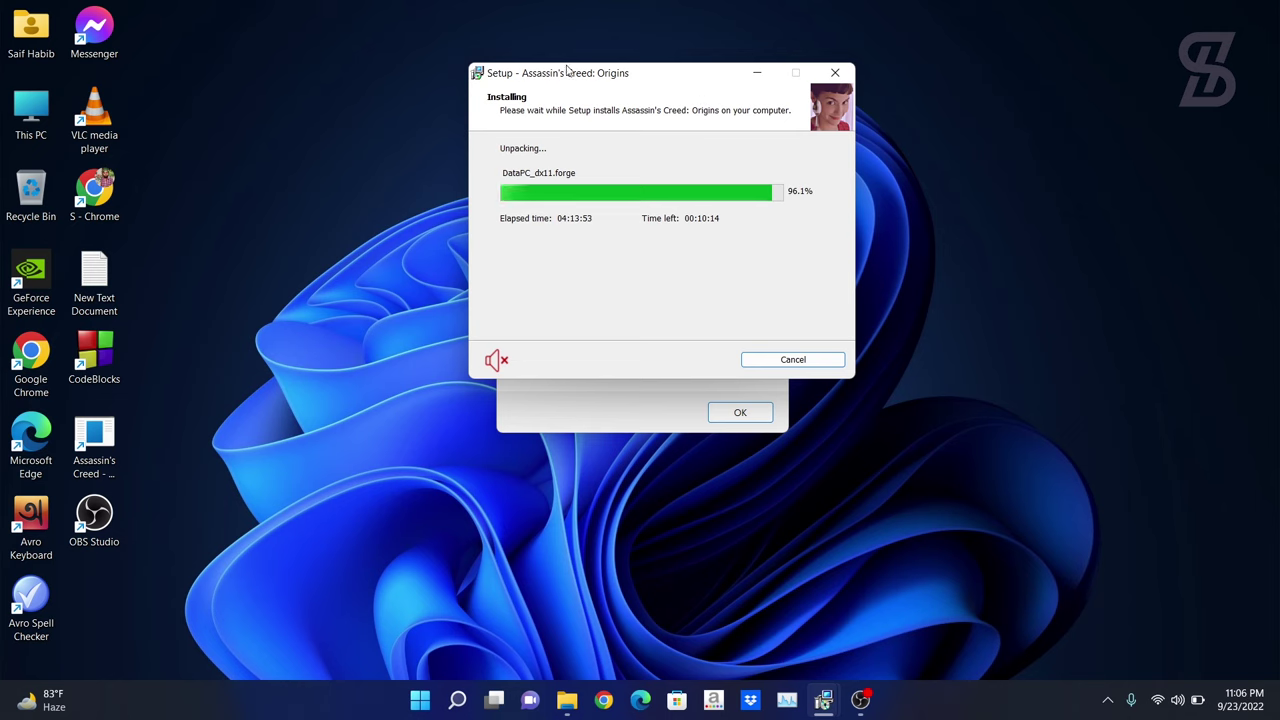
{"action": "left_click_drag", "start_coordinate": [623, 80], "coordinate": [423, 17]}
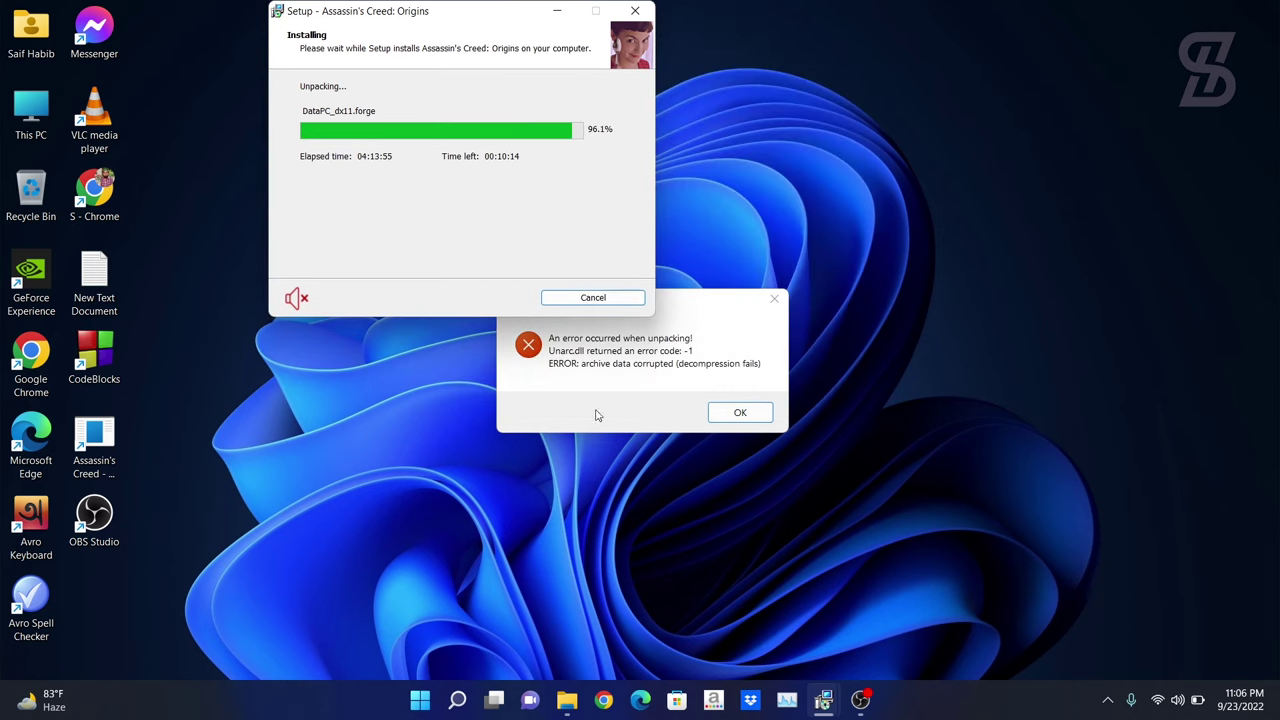
{"action": "left_click", "coordinate": [628, 378]}
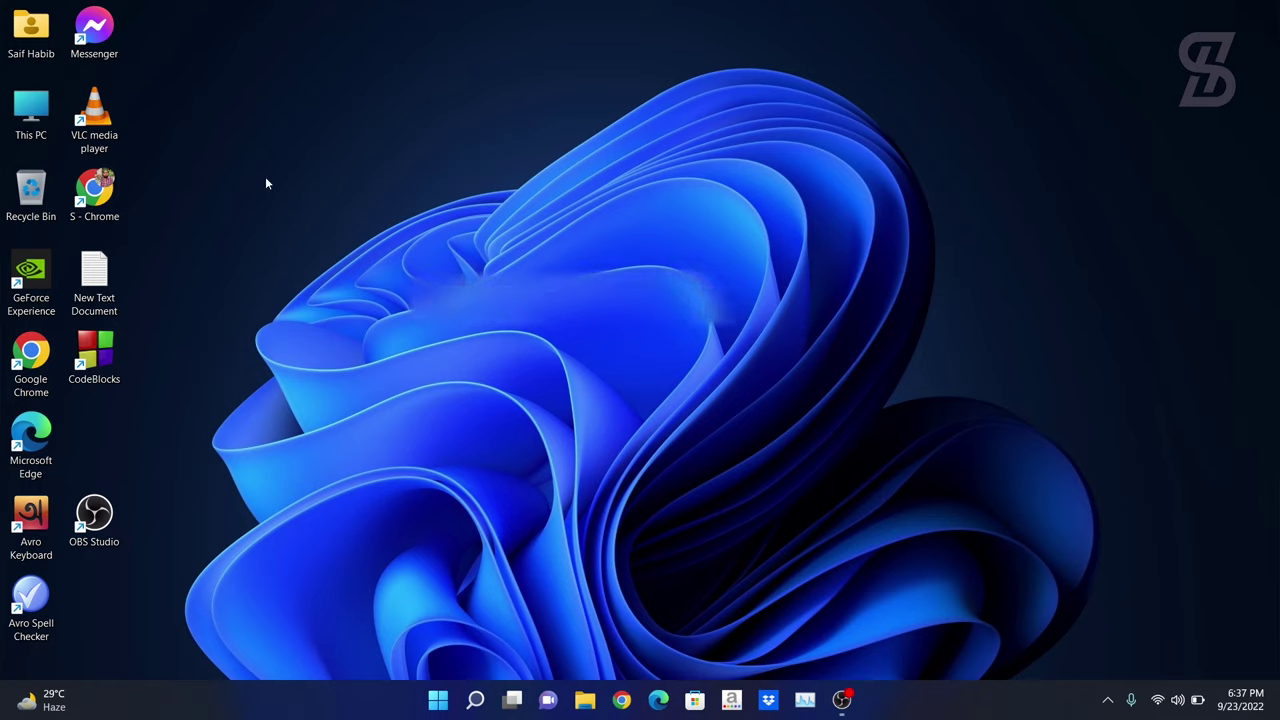
Step: Open This PC's Properties to show the System > About specifications page
{"action": "right_click", "coordinate": [27, 114]}
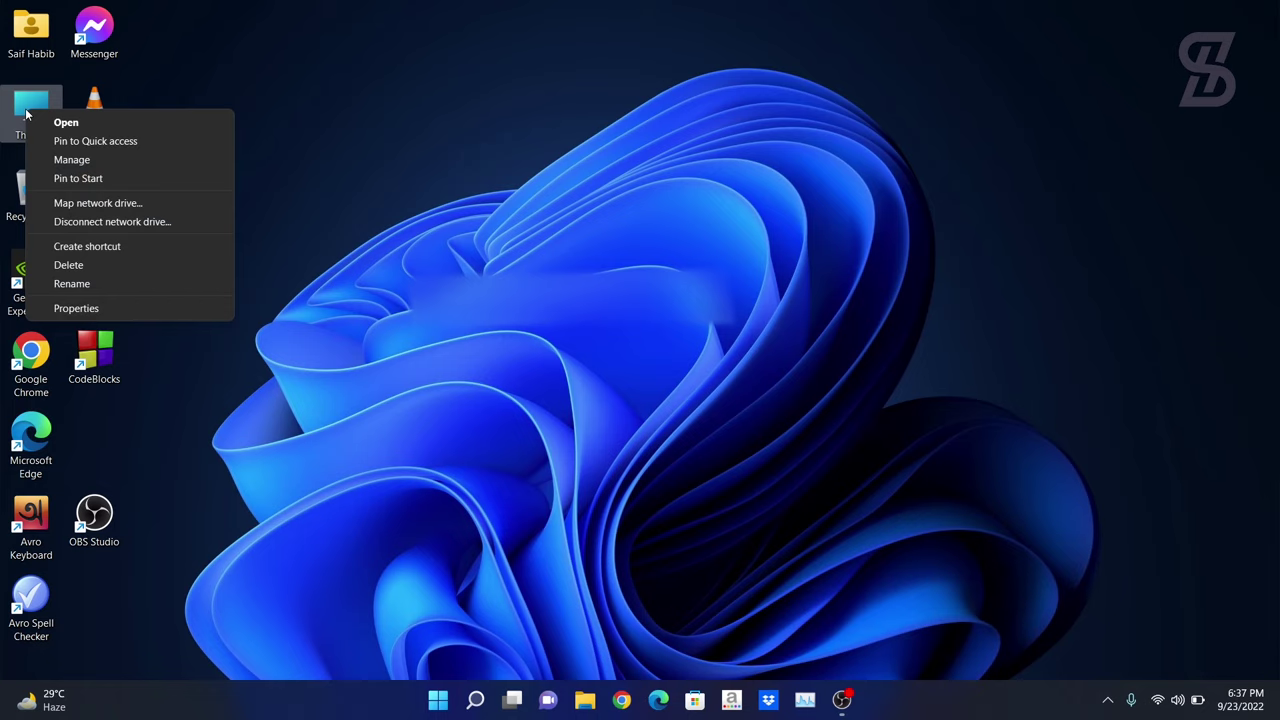
{"action": "left_click", "coordinate": [109, 310]}
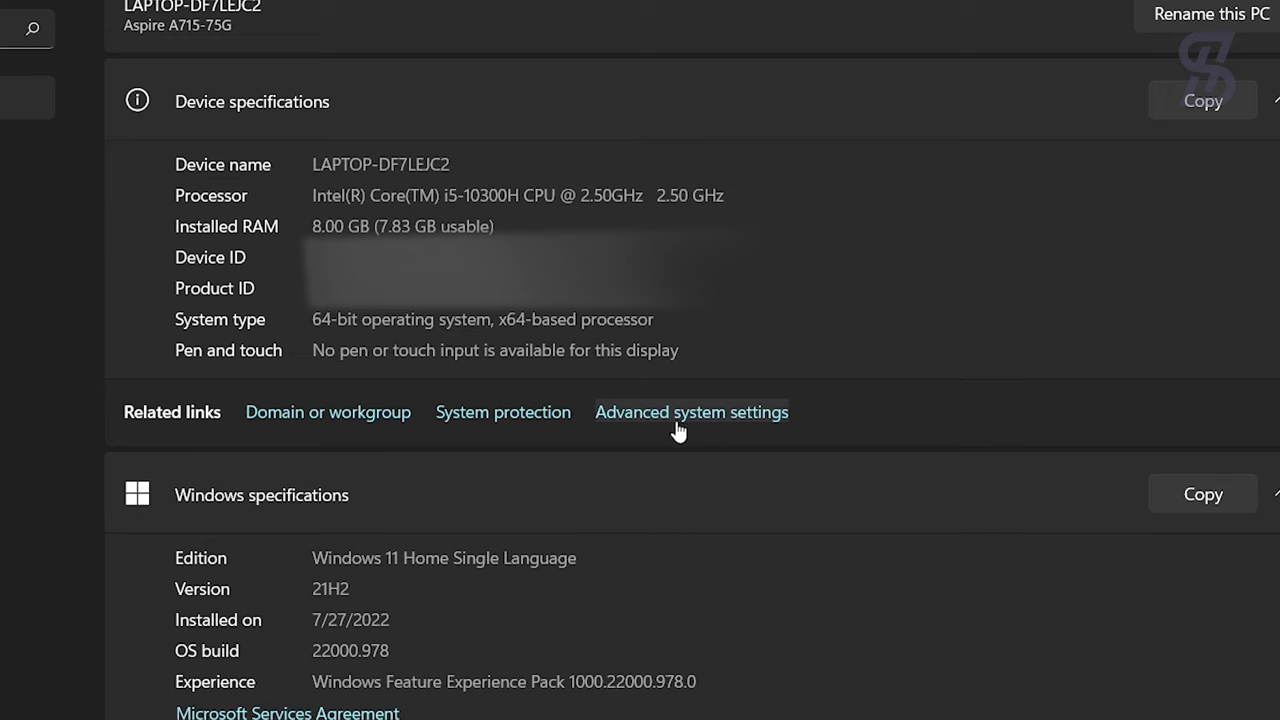
Step: Open Advanced system settings, check the Computer Name tab, then open Performance Options
{"action": "left_click", "coordinate": [694, 412]}
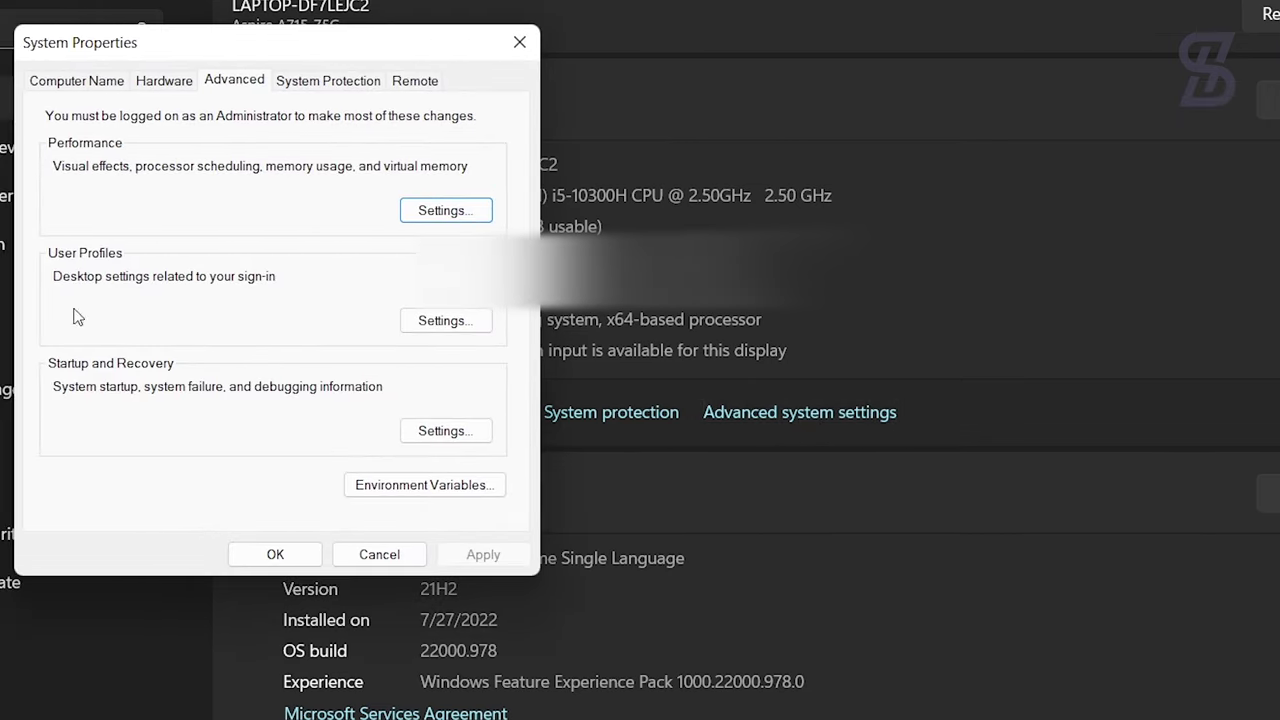
{"action": "left_click", "coordinate": [45, 84]}
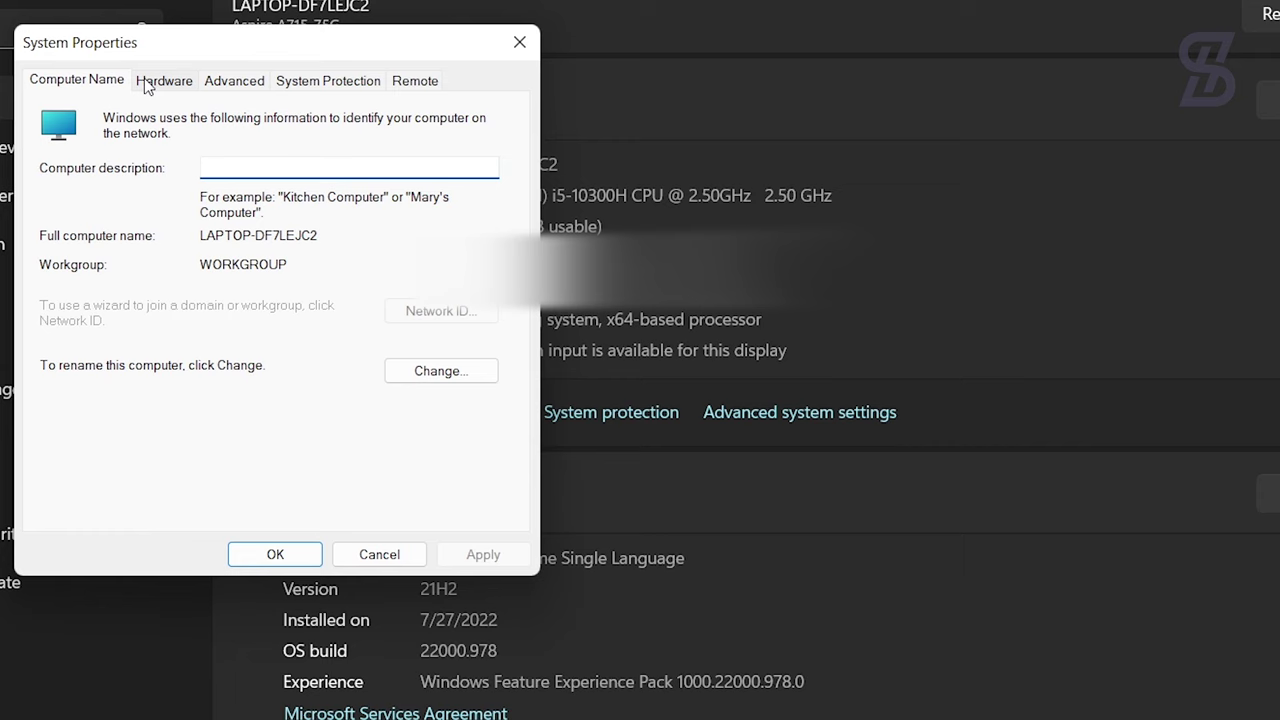
{"action": "left_click", "coordinate": [232, 88]}
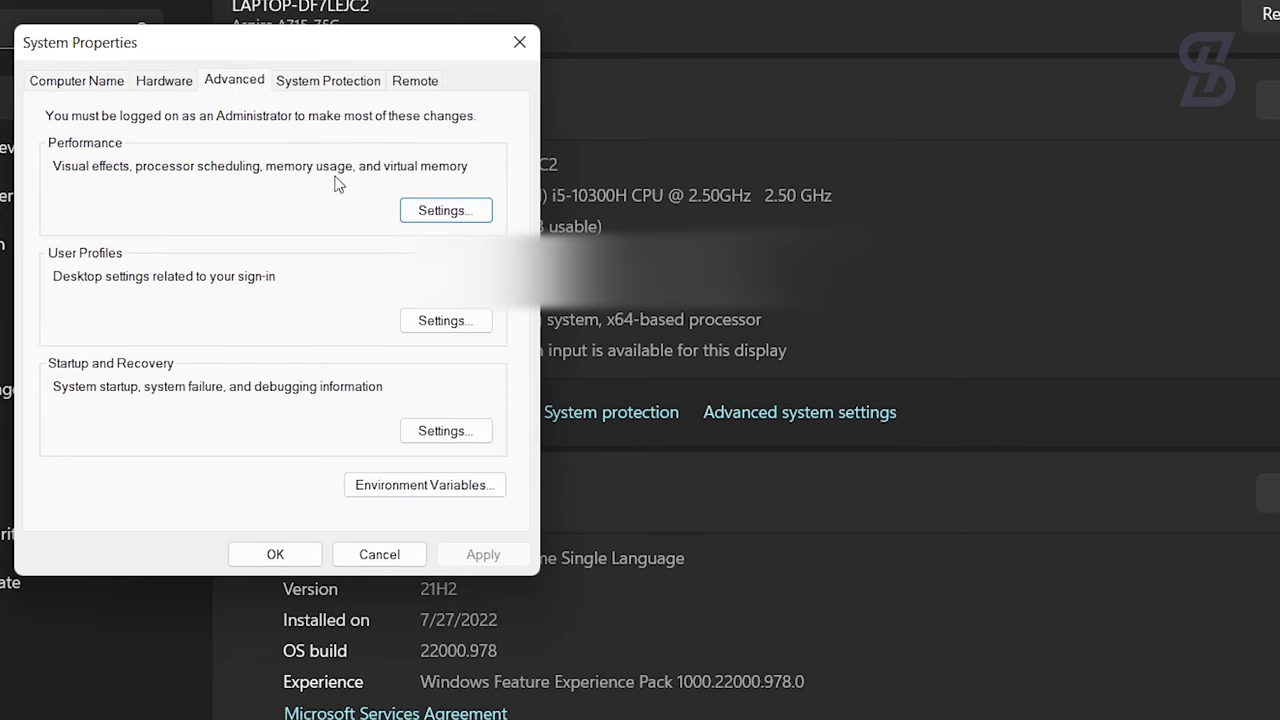
{"action": "left_click", "coordinate": [458, 214]}
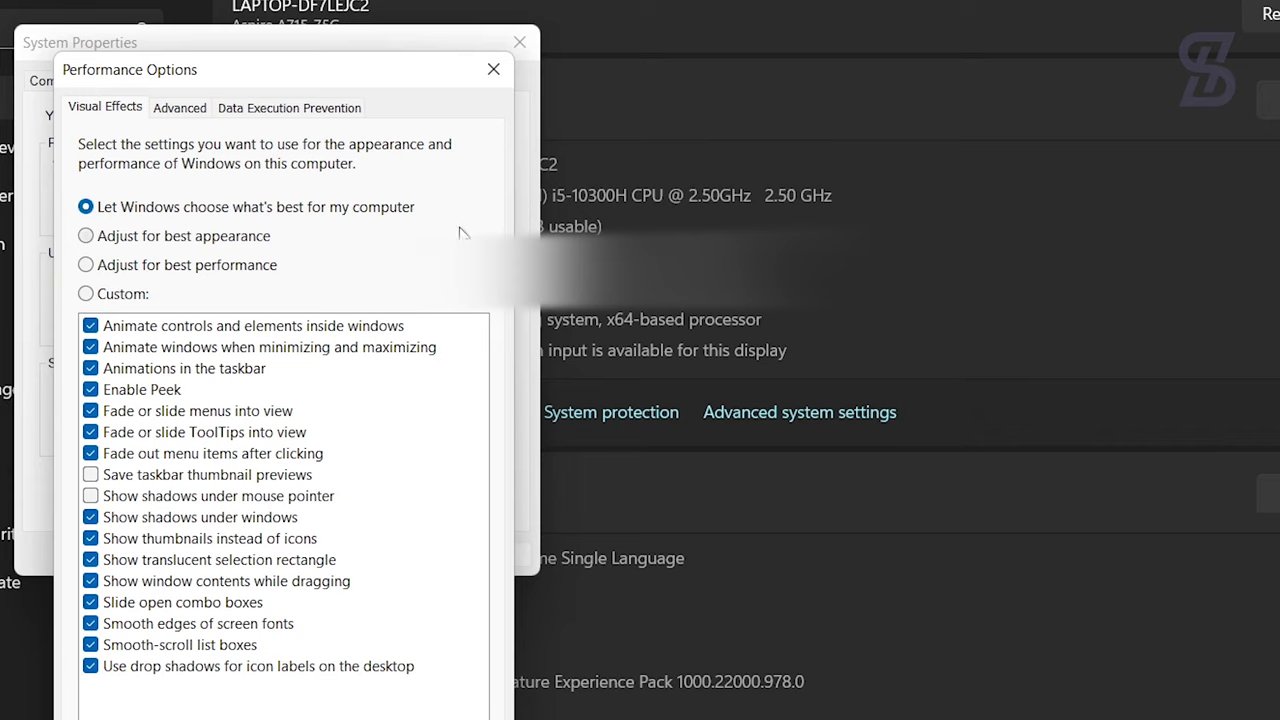
Step: Bring up the Virtual Memory settings from Performance Options' Advanced tab, showing 6287 MB allocated
{"action": "left_click", "coordinate": [182, 112]}
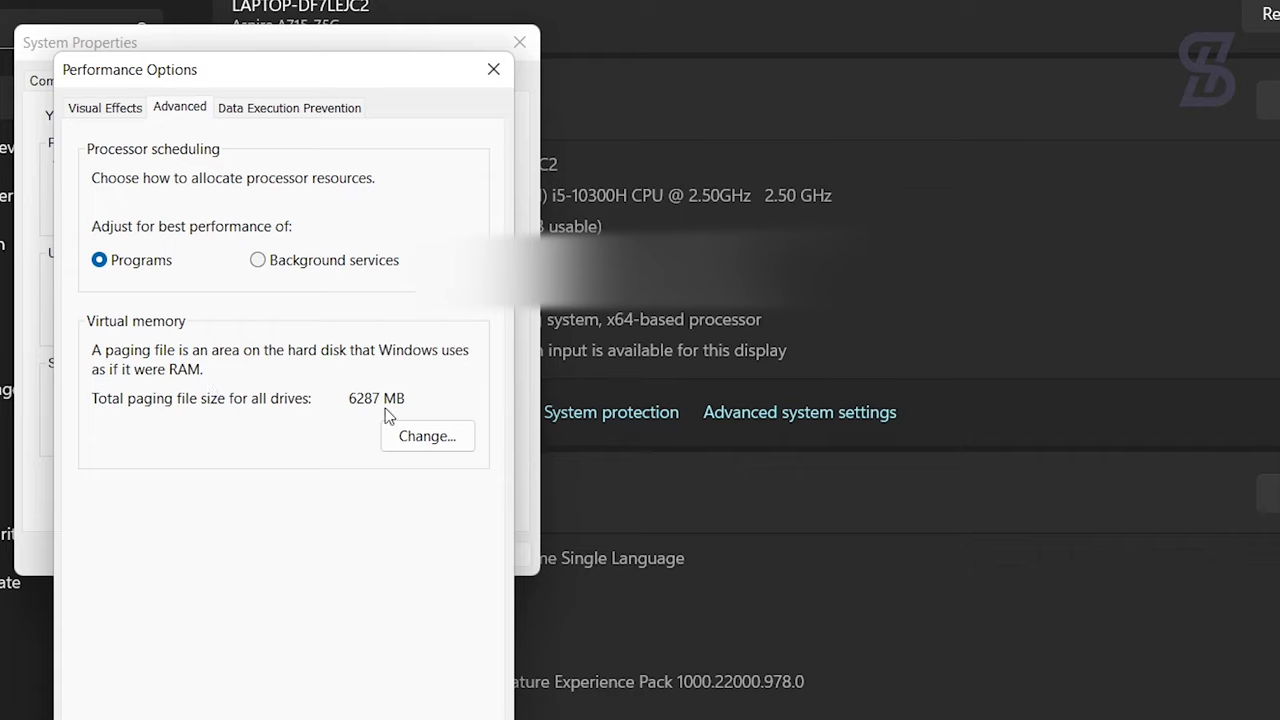
{"action": "left_click", "coordinate": [427, 437]}
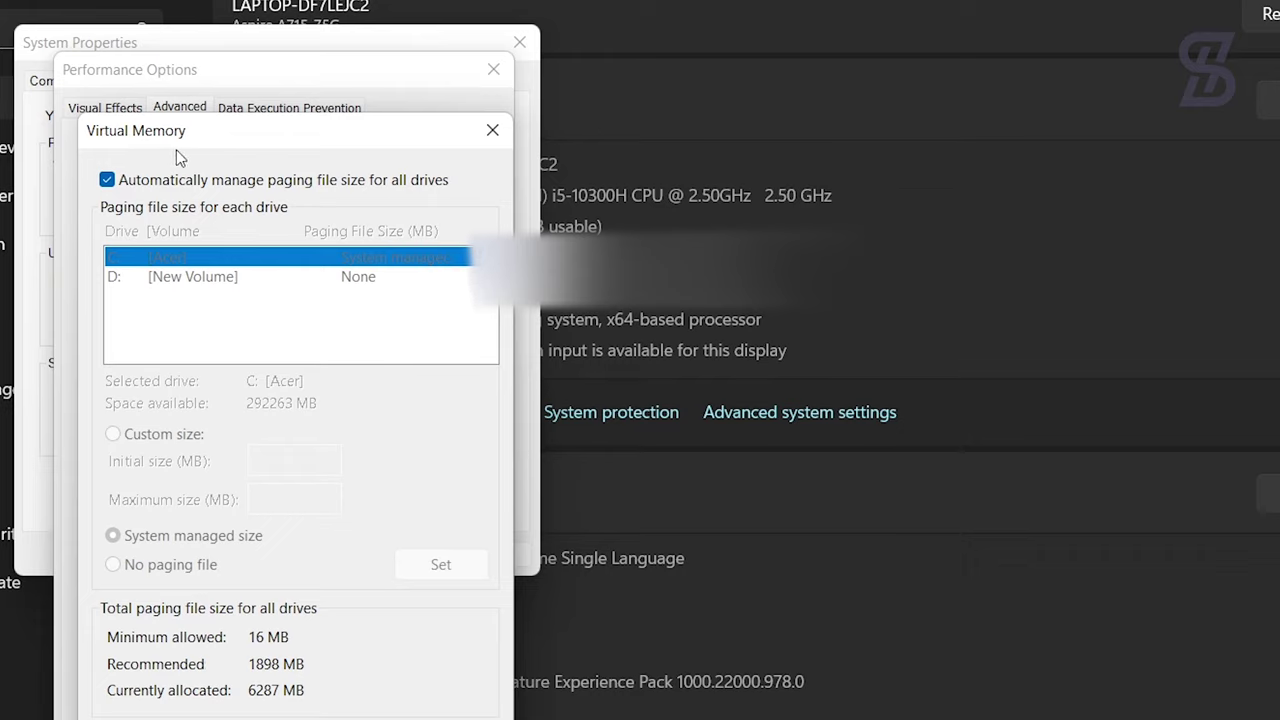
Step: Untick 'Automatically manage paging file size for all drives'
{"action": "left_click", "coordinate": [107, 181]}
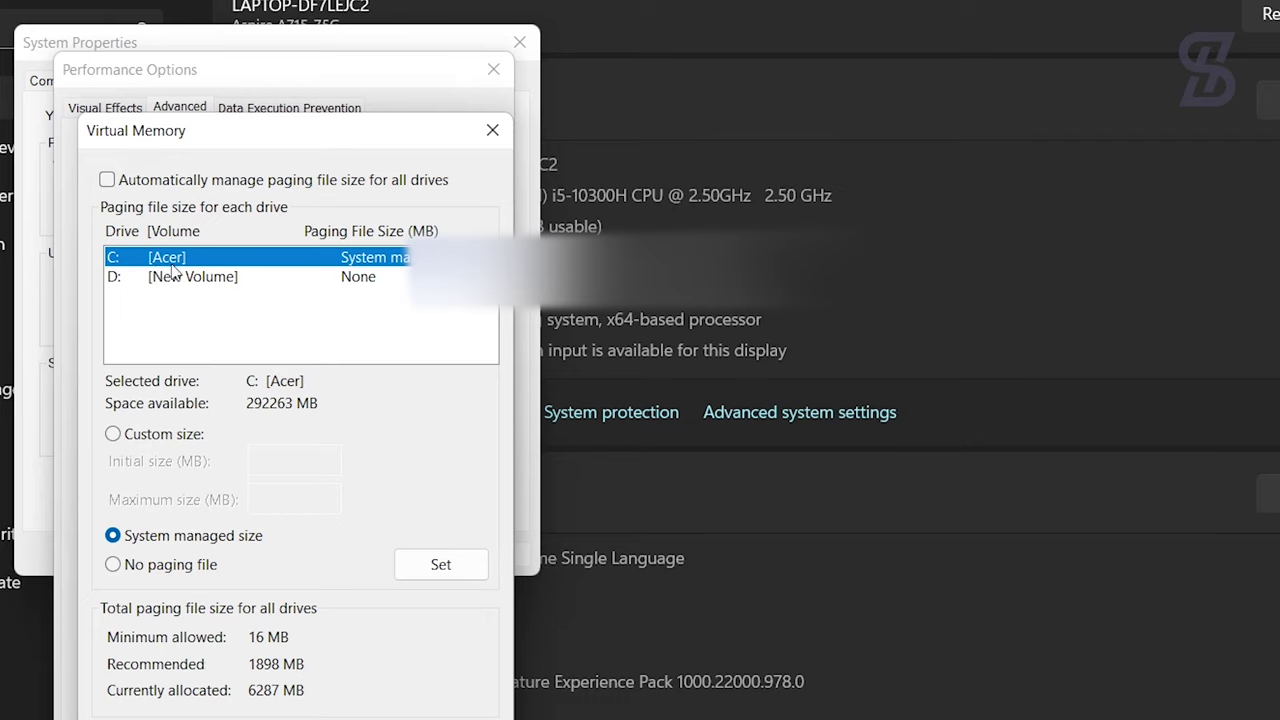
Step: Switch drive C: to Custom size with initial 16 and maximum 20000 MB entered
{"action": "left_click", "coordinate": [114, 434]}
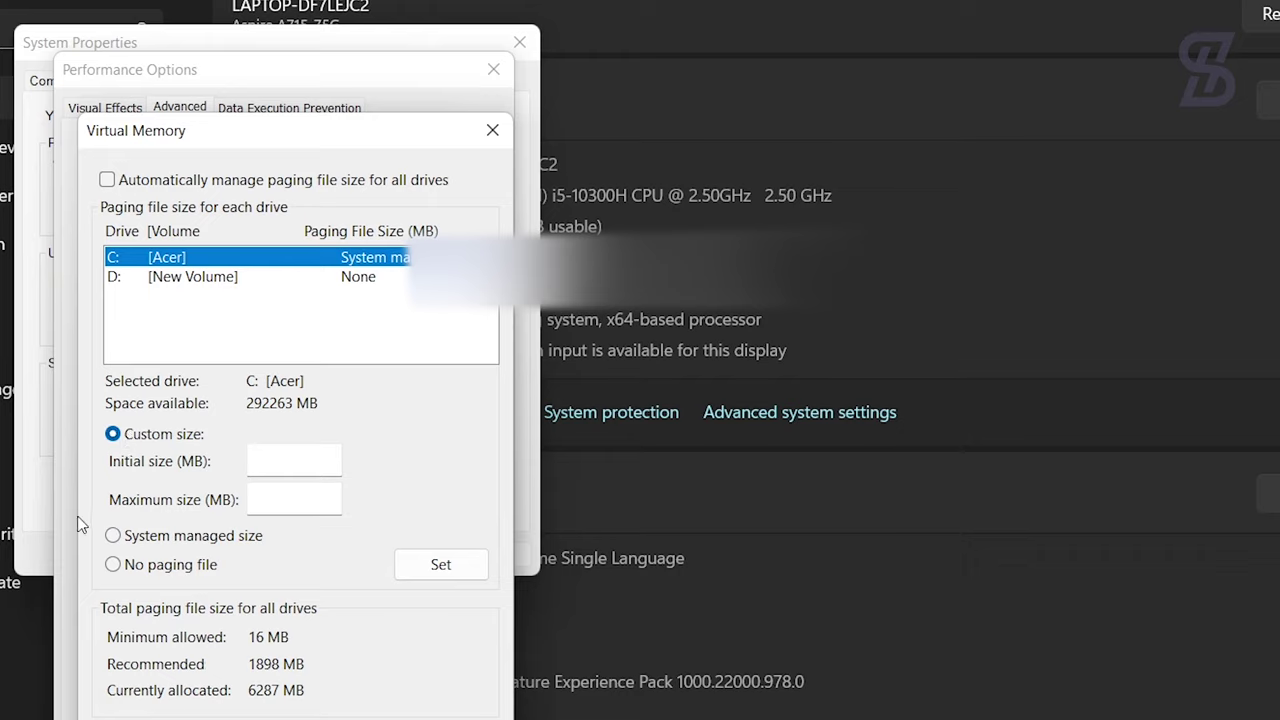
{"action": "left_click", "coordinate": [268, 462]}
{"action": "type", "text": "16"}
{"action": "key", "text": "Tab"}
{"action": "type", "text": "2"}
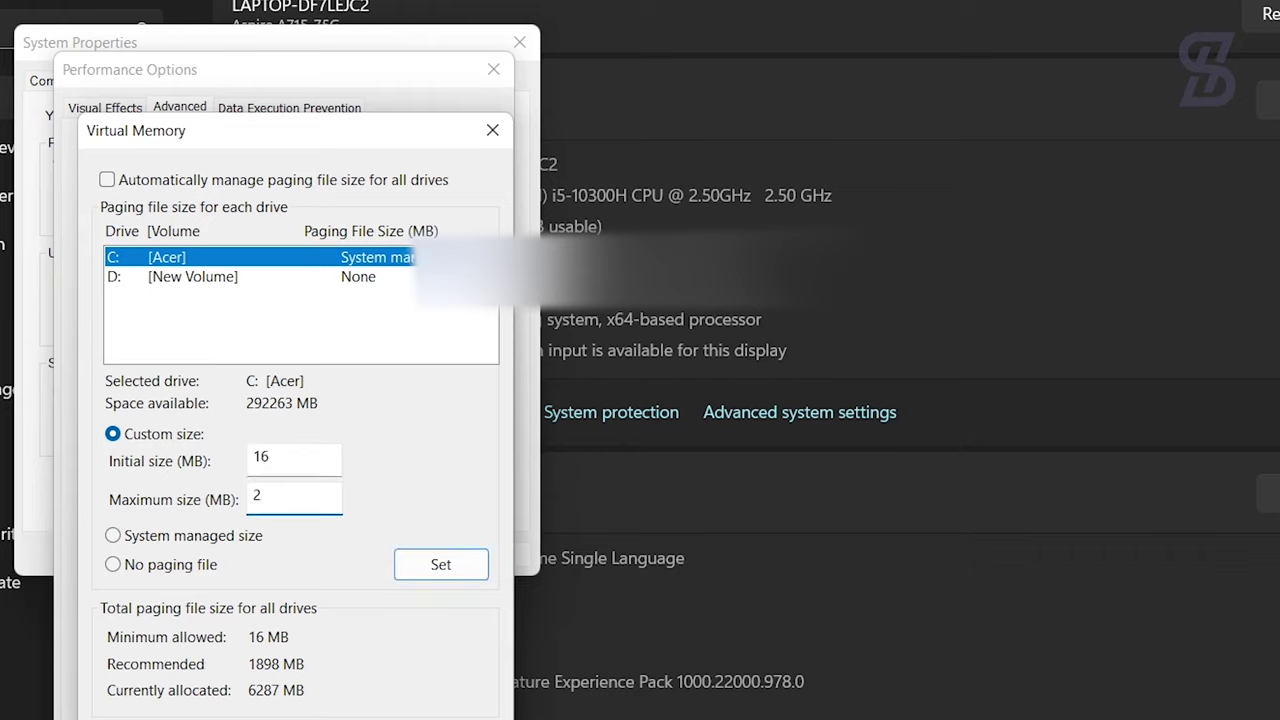
{"action": "type", "text": "0000"}
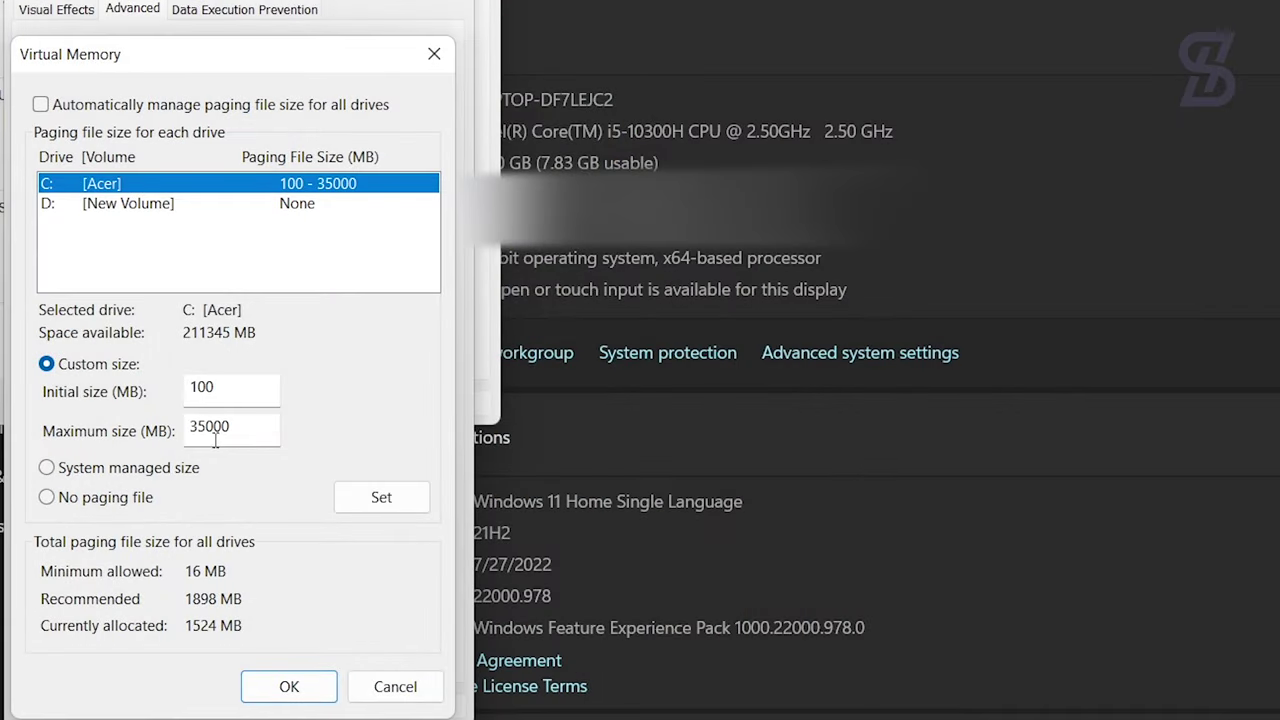
{"action": "left_click", "coordinate": [203, 430]}
{"action": "left_click", "coordinate": [207, 432]}
{"action": "key", "text": "BackSpace"}
{"action": "key", "text": "BackSpace"}
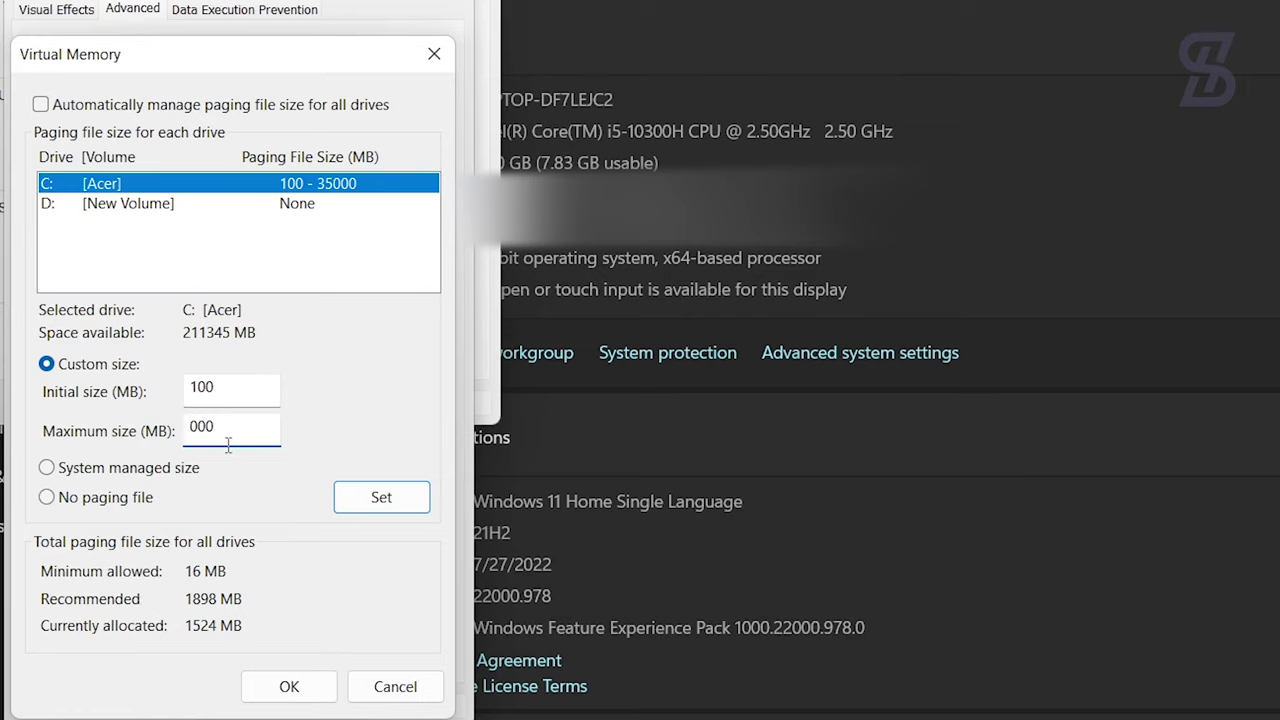
{"action": "type", "text": "35"}
{"action": "left_click", "coordinate": [218, 396]}
{"action": "key", "text": "End"}
{"action": "key", "text": "BackSpace"}
{"action": "key", "text": "BackSpace"}
{"action": "key", "text": "BackSpace"}
{"action": "type", "text": "100"}
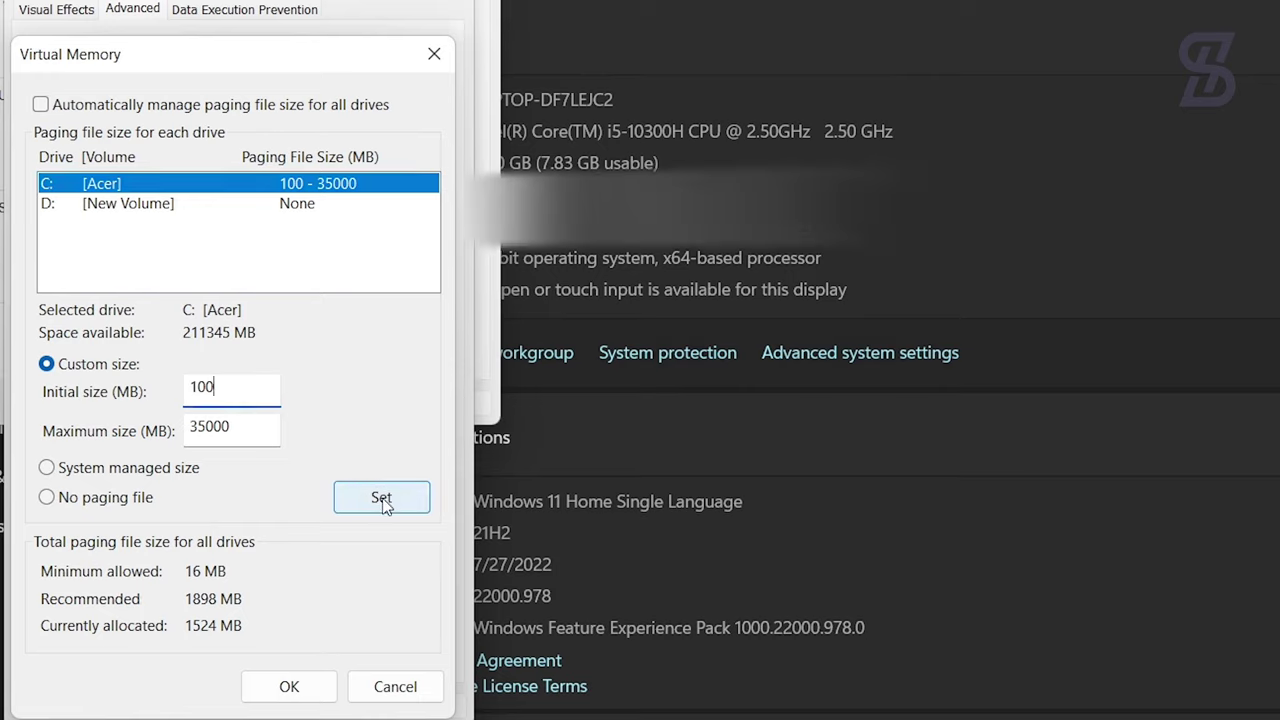
Step: Apply the 100–35000 MB size to C:, accept the warnings, and close all settings windows
{"action": "left_click", "coordinate": [382, 500]}
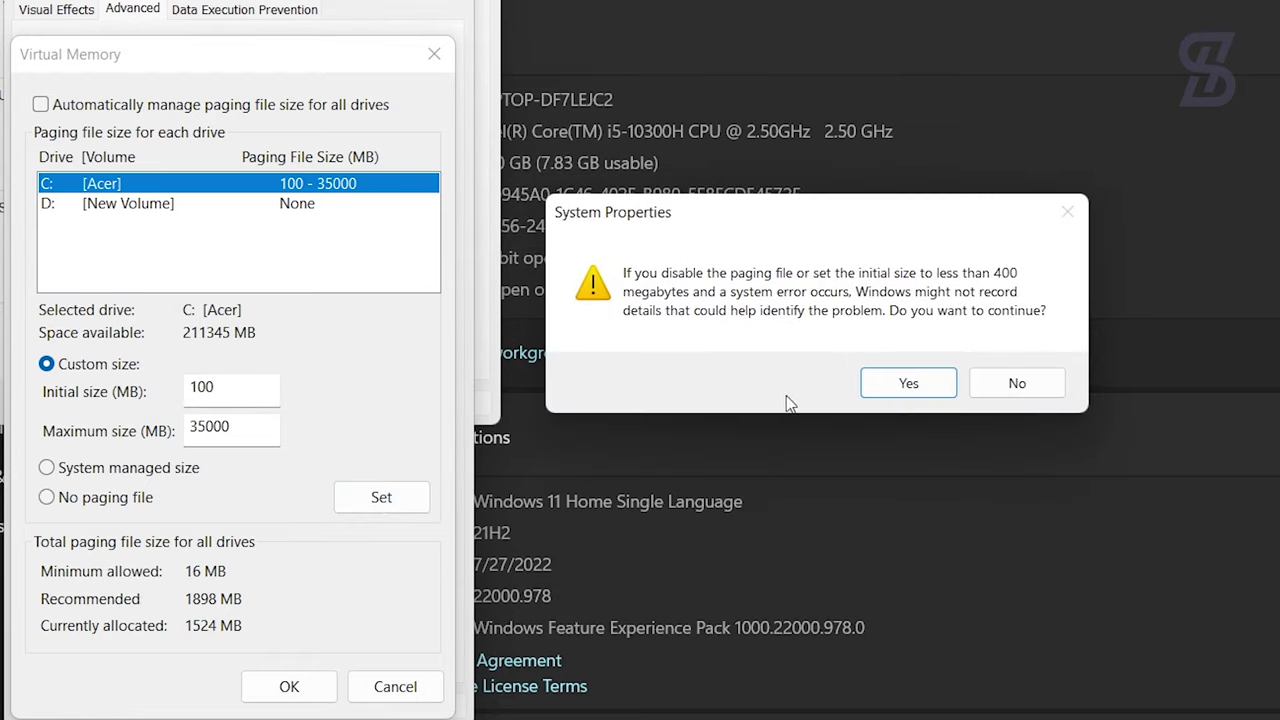
{"action": "left_click", "coordinate": [893, 395]}
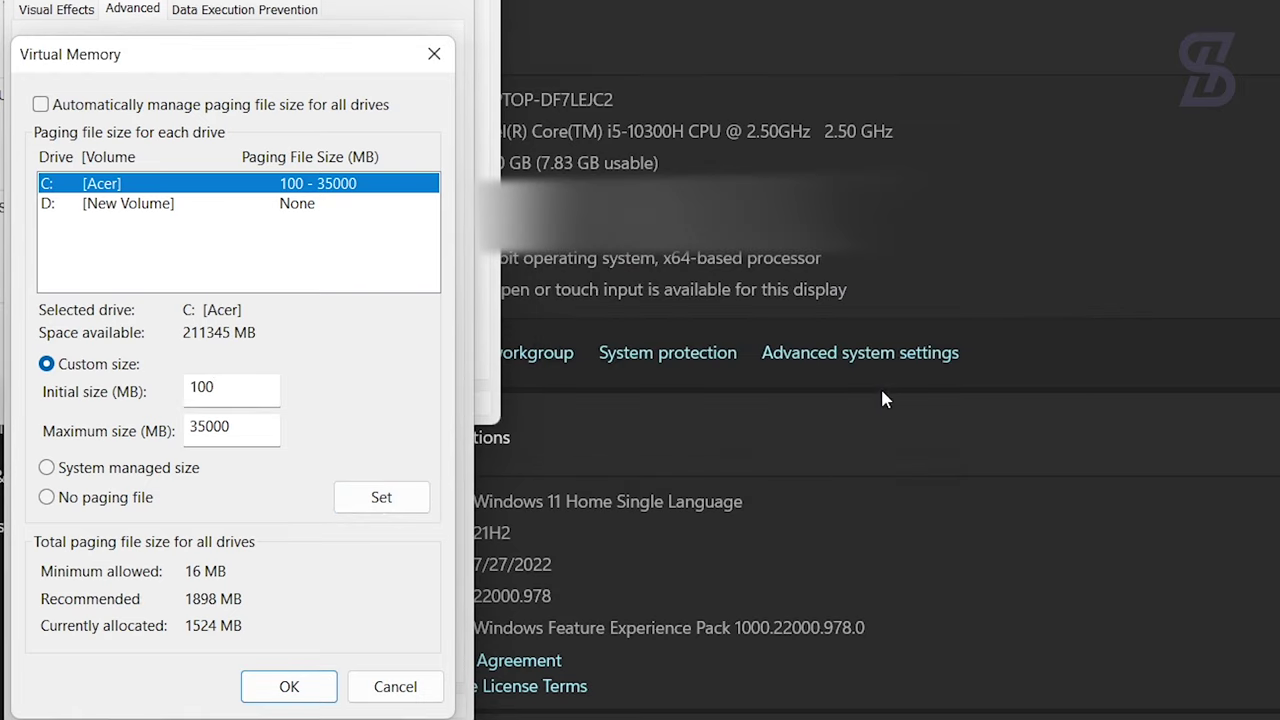
{"action": "left_click", "coordinate": [286, 688]}
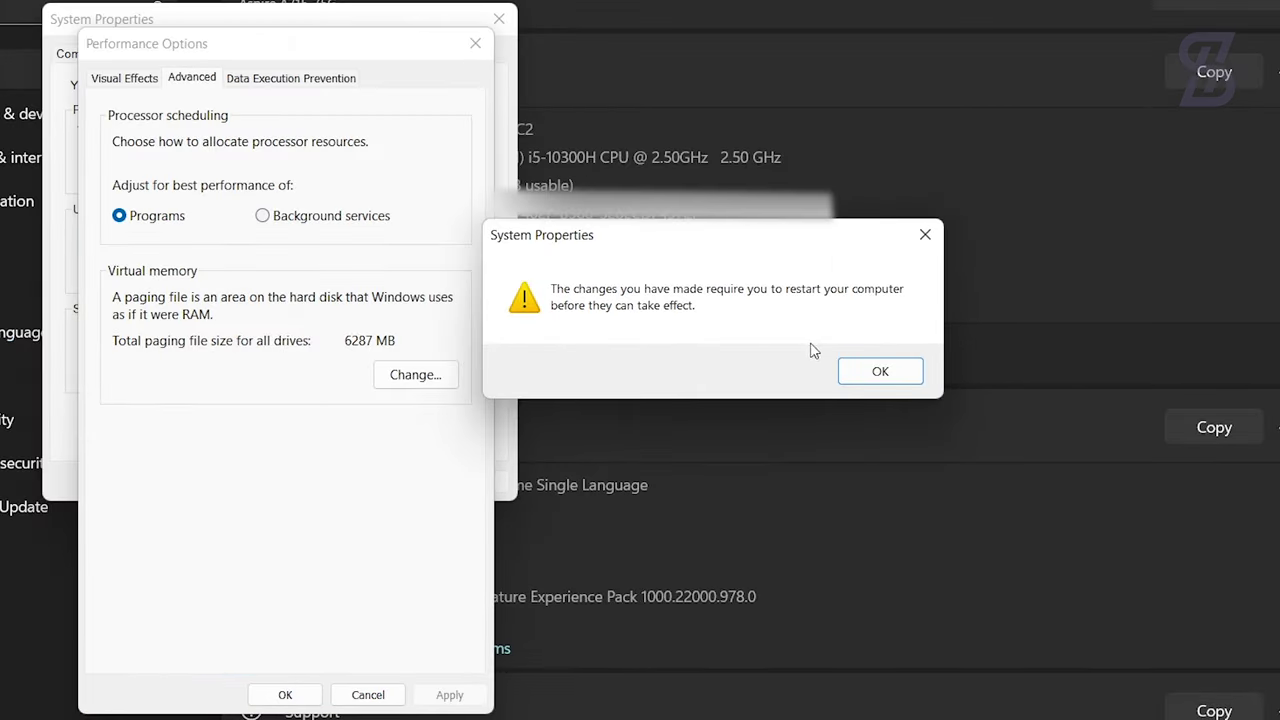
{"action": "left_click", "coordinate": [878, 373]}
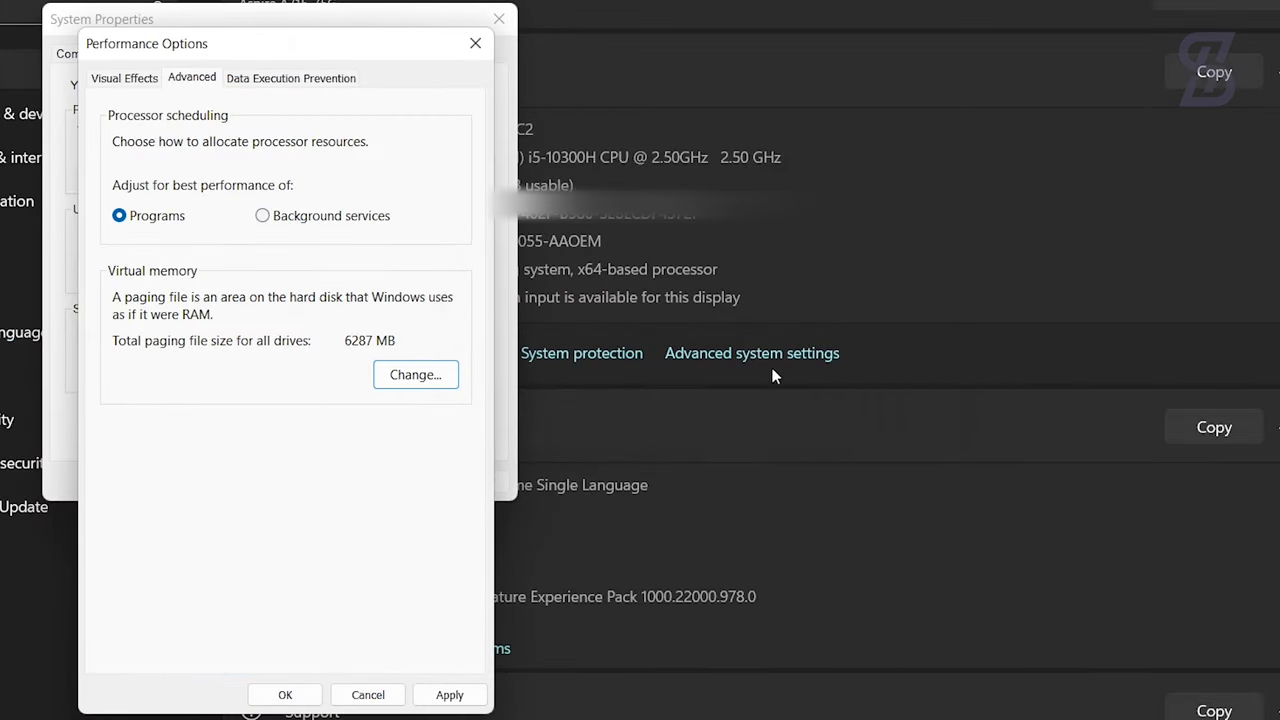
{"action": "left_click", "coordinate": [255, 697]}
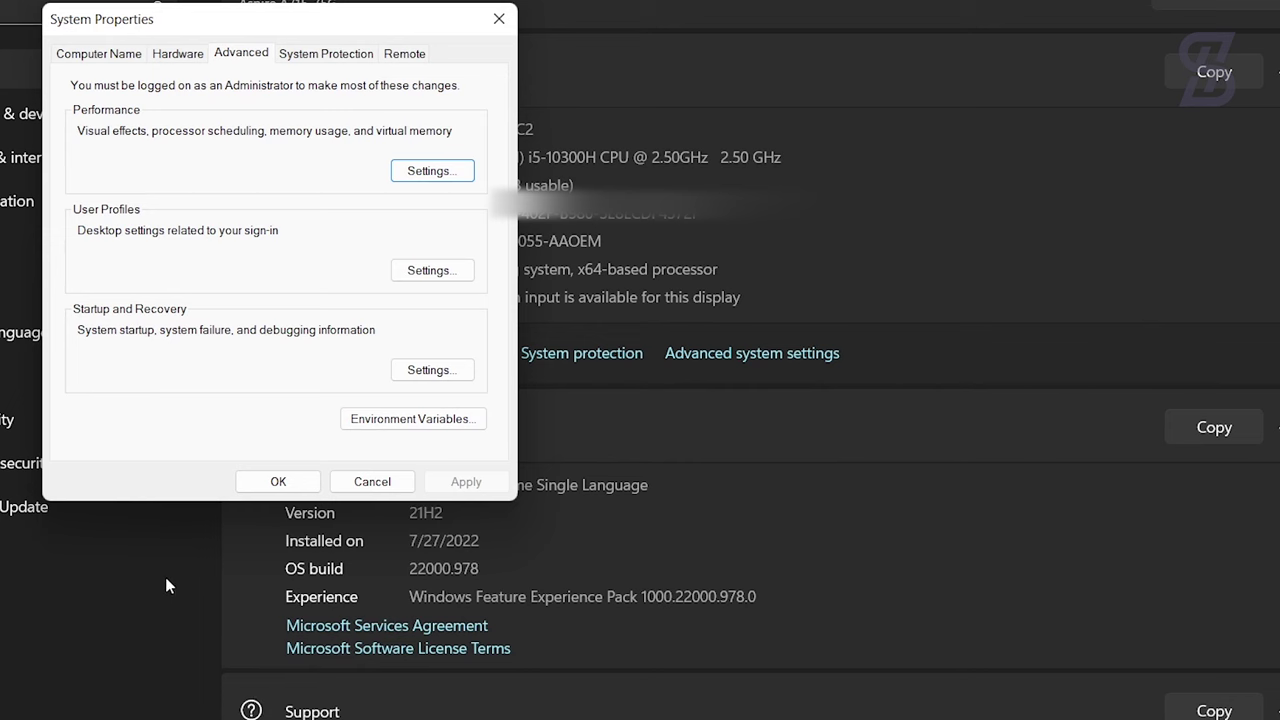
{"action": "left_click", "coordinate": [276, 481]}
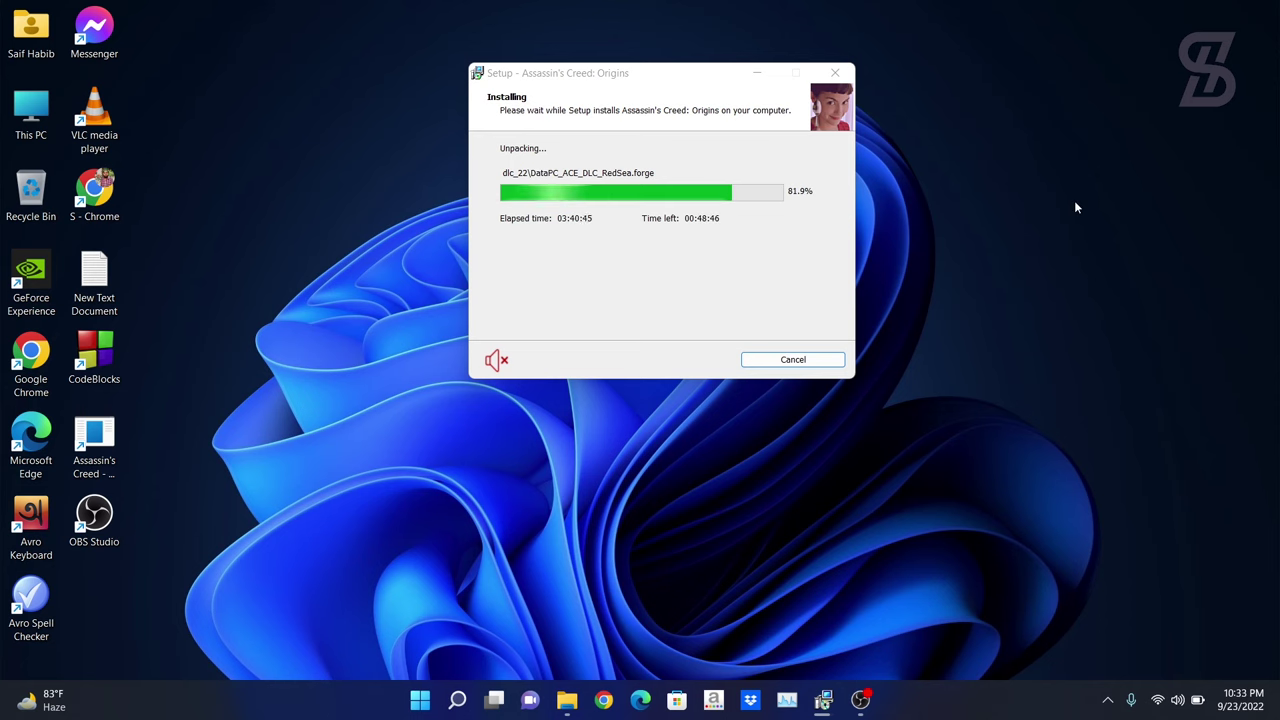
Step: Open and dismiss a desktop context menu while the installer keeps unpacking
{"action": "right_click", "coordinate": [1089, 160]}
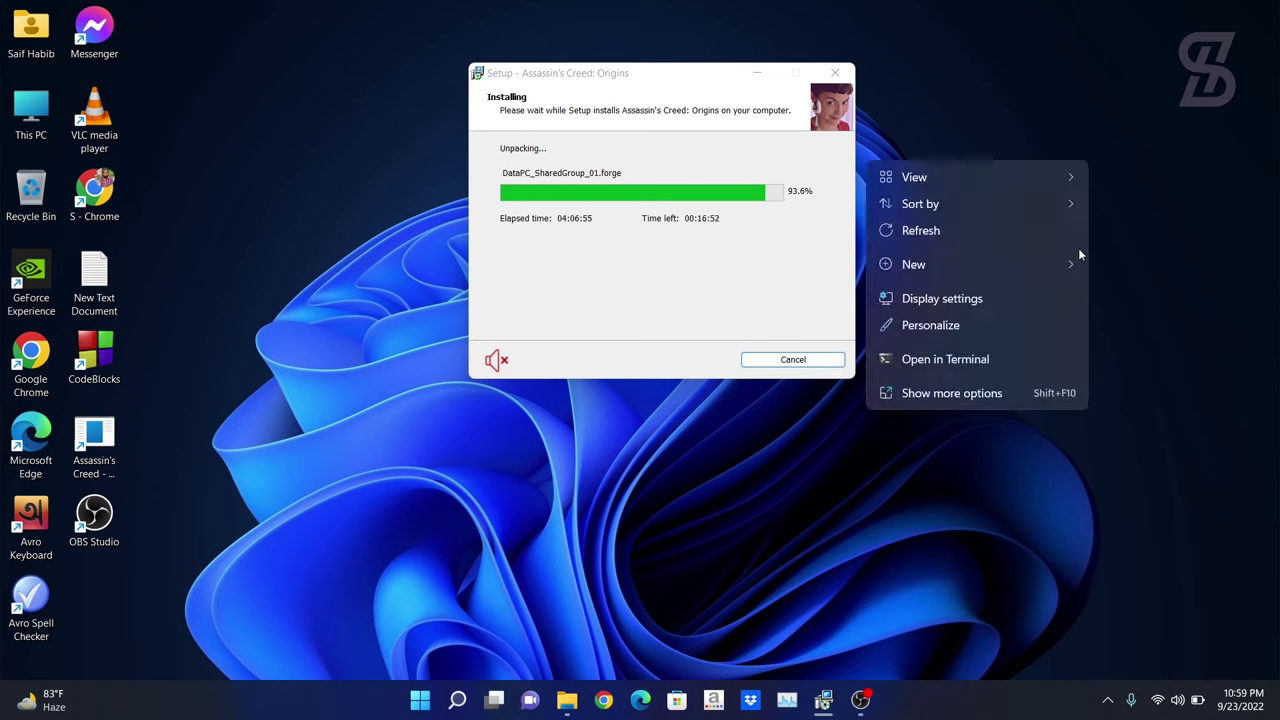
{"action": "left_click", "coordinate": [1078, 230]}
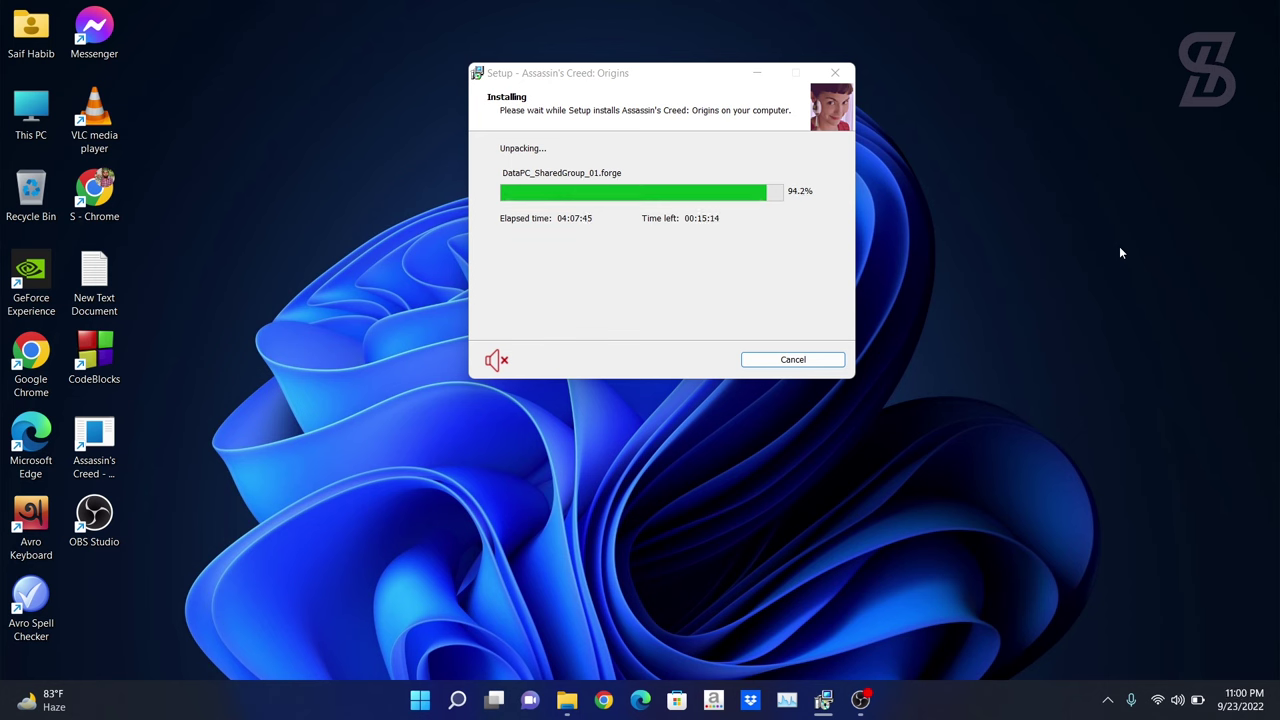